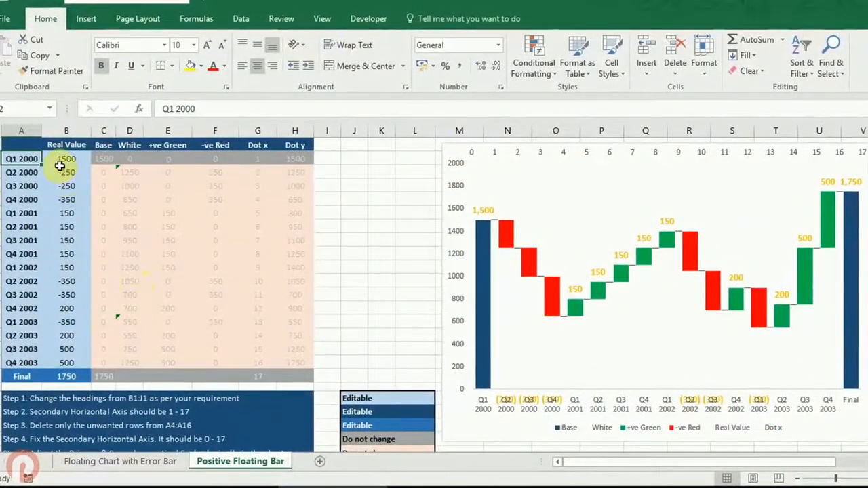
# Step: Set the Real Value of Q1 2000 to 1300 and of Q2 2000 to -150
pyautogui.click(63, 159)
pyautogui.doubleClick(63, 159)
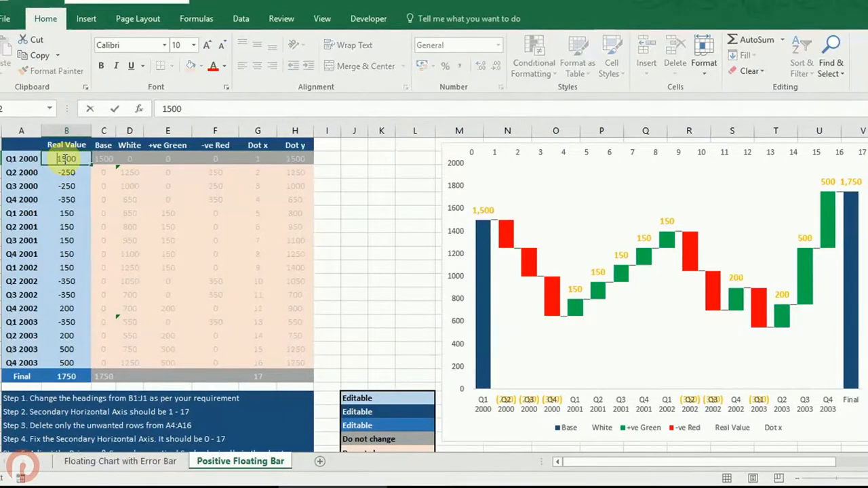
pyautogui.write('3')
pyautogui.press('Return')
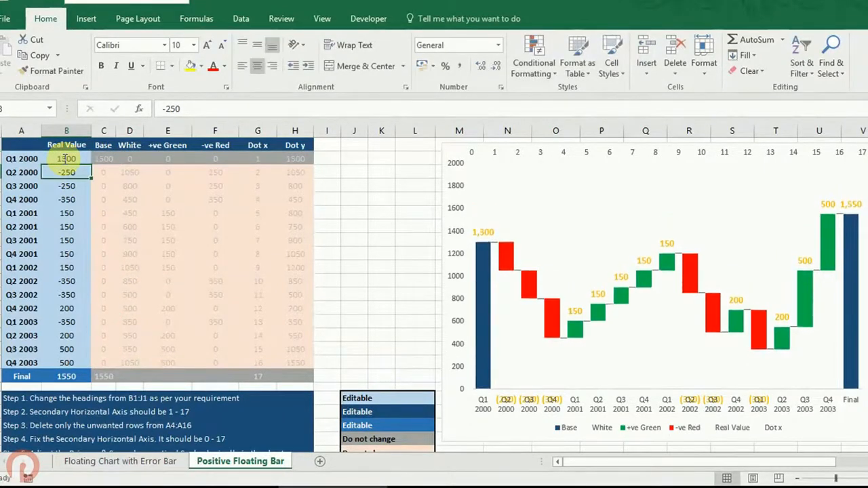
pyautogui.press('F2')
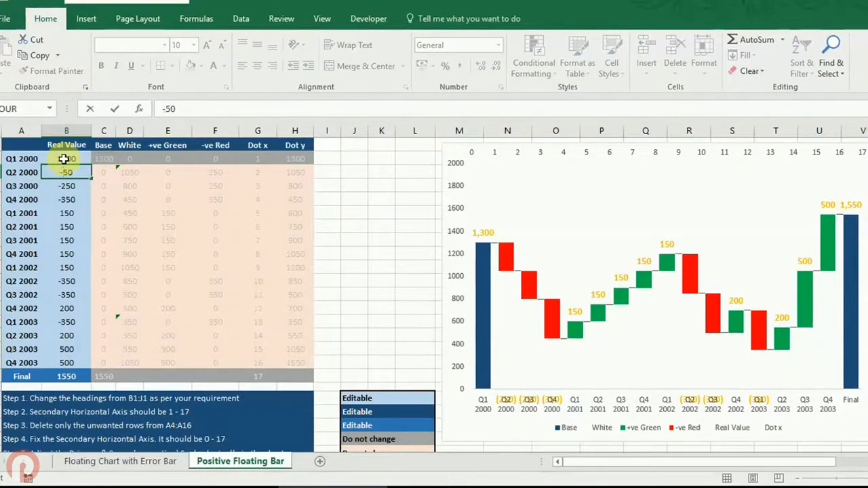
pyautogui.write('1')
pyautogui.press('Return')
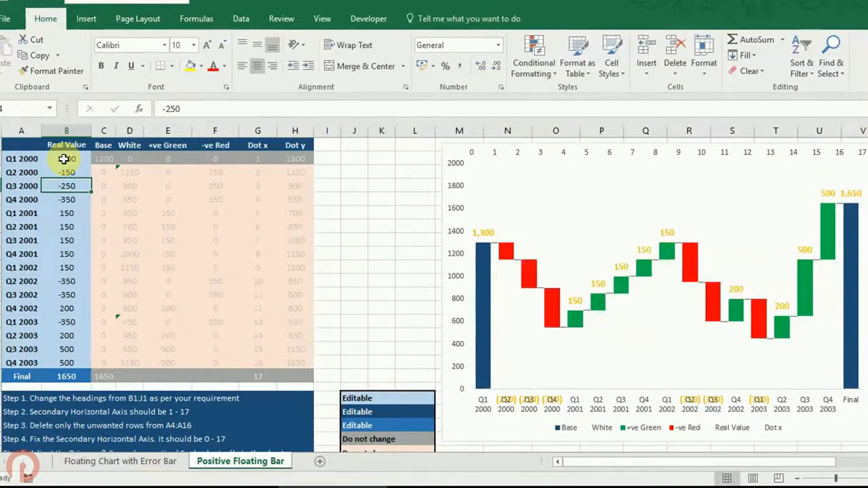
# Step: Set the Real Value of Q3 2000 to -150
pyautogui.press('F2')
pyautogui.press('Left')
pyautogui.press('Left')
pyautogui.press('BackSpace')
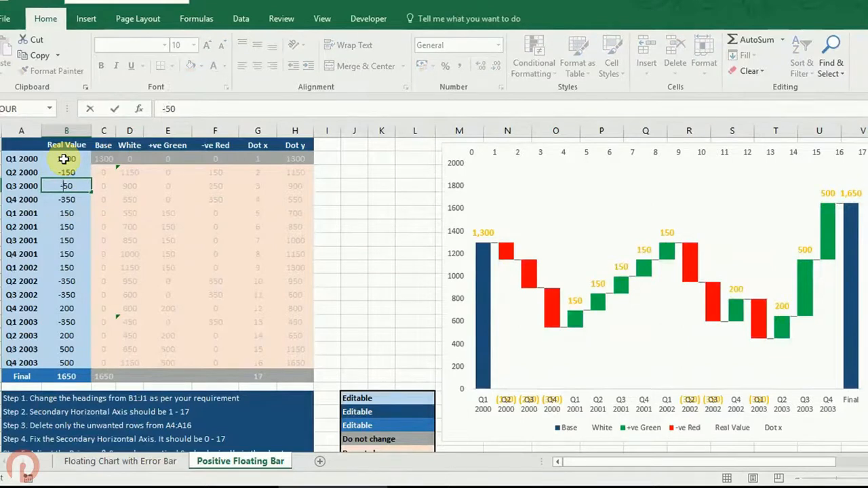
pyautogui.write('1')
pyautogui.press('Return')
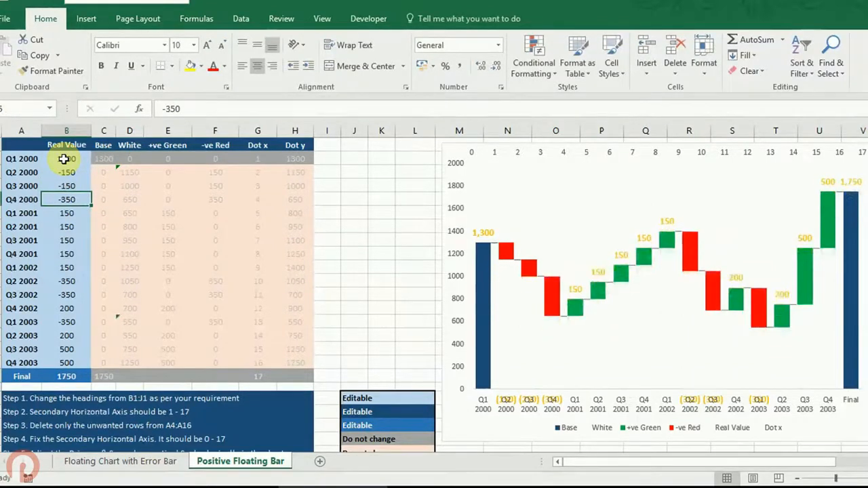
# Step: Set the Real Value of Q1 2001 to 50 and of Q2 2001 to 350
pyautogui.press('Down')
pyautogui.write('50')
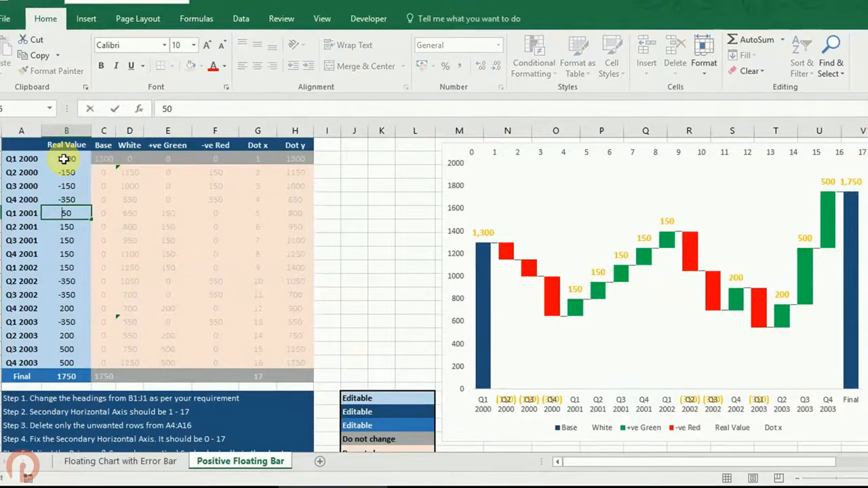
pyautogui.press('Return')
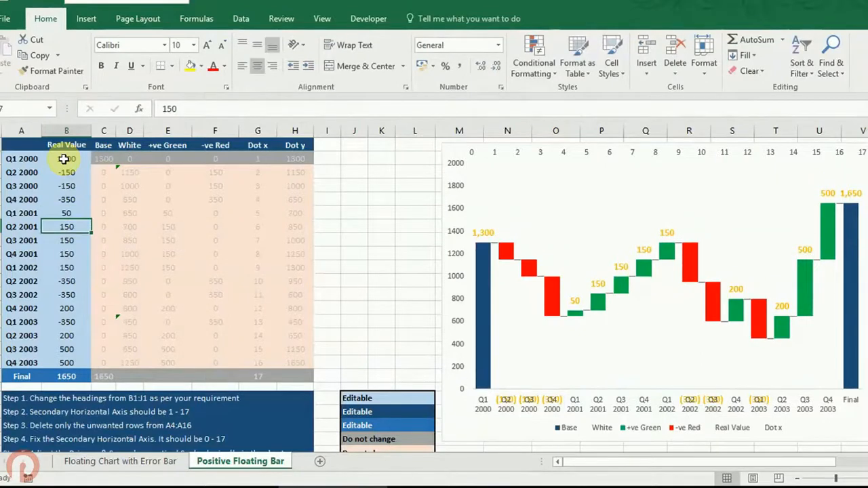
pyautogui.press('F2')
pyautogui.press('Home')
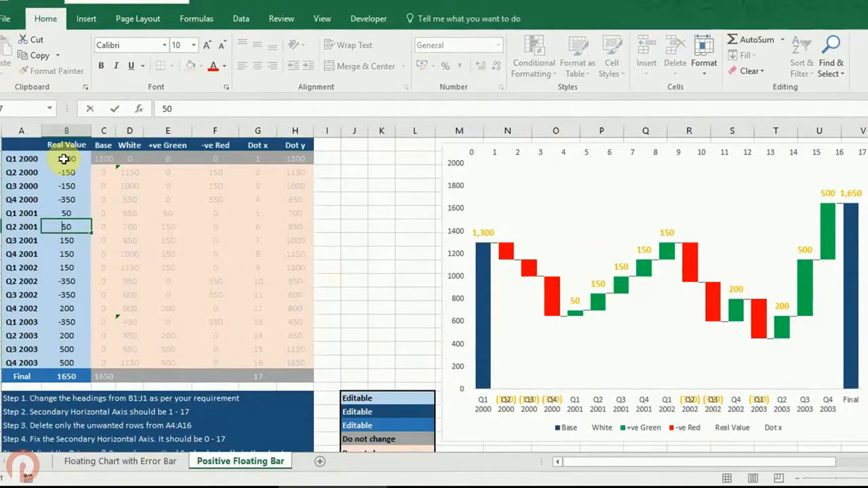
pyautogui.press('Return')
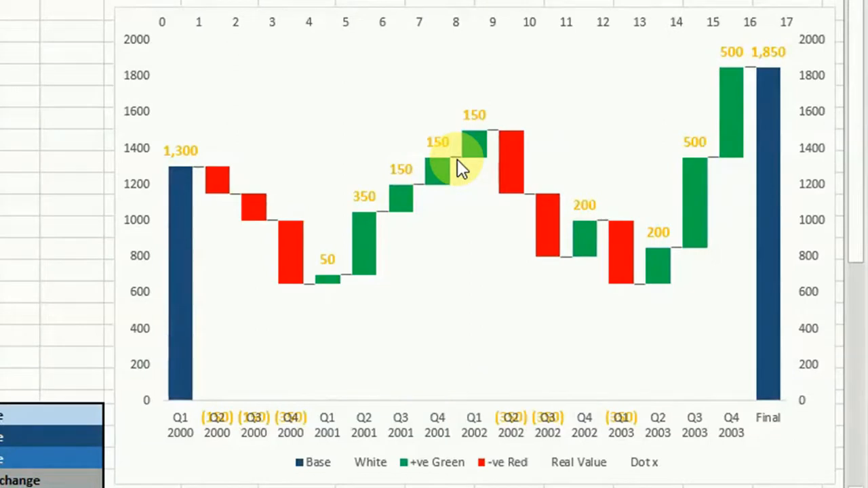
# Step: On the Floating Chart with Error Bar sheet, clear all Real Value entries from Q1 2000 through Q4 2003
pyautogui.moveTo(457, 158)
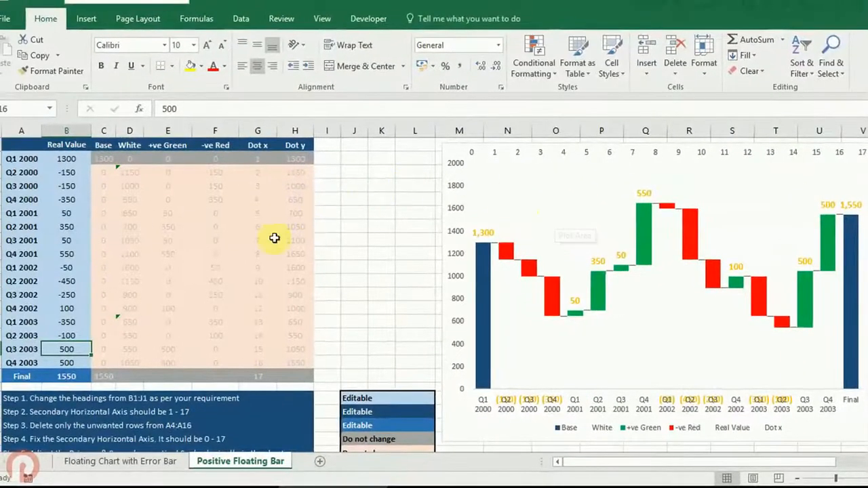
pyautogui.click(168, 461)
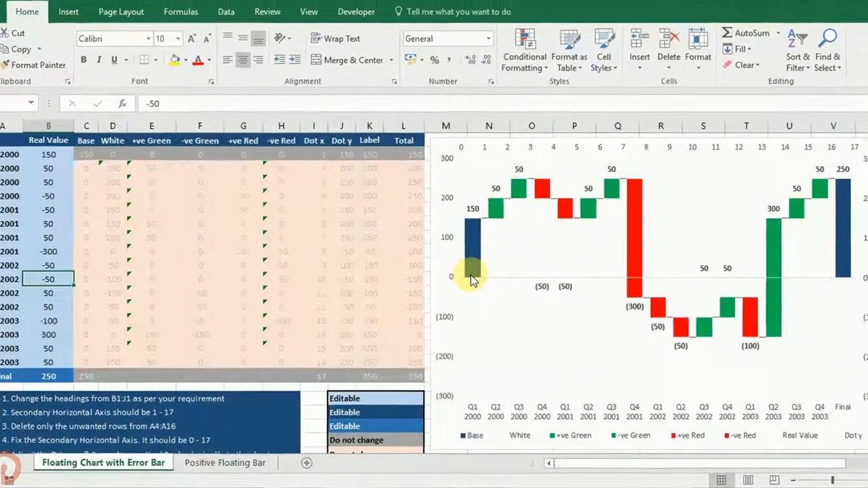
pyautogui.moveTo(480, 229)
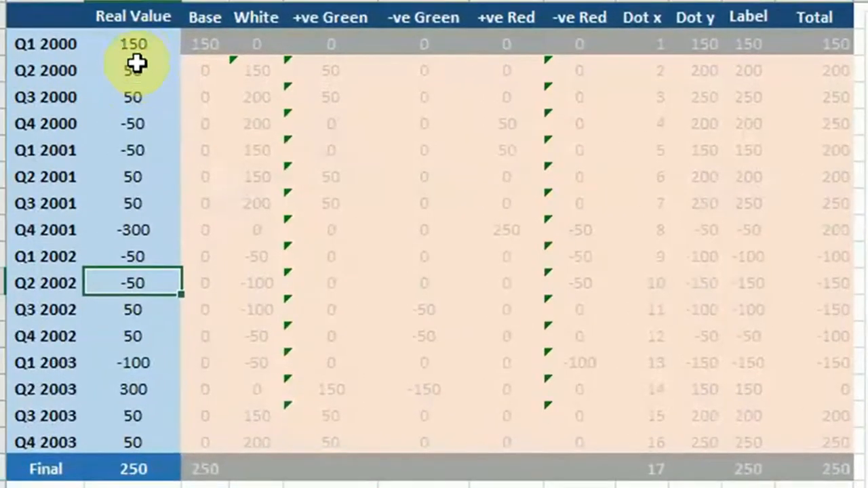
pyautogui.click(135, 68)
pyautogui.moveTo(138, 46); pyautogui.dragTo(148, 438)
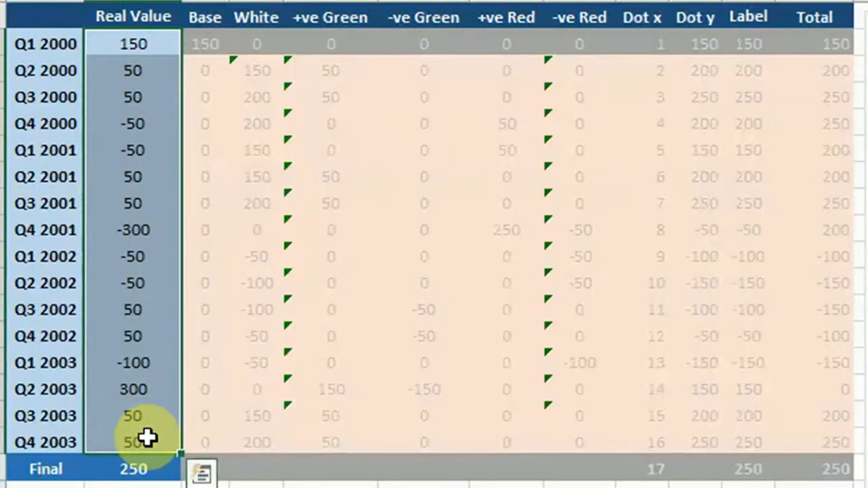
pyautogui.press('Delete')
# Step: Enter the Real Values 100, 50, 25 and -200 for Q1 to Q4 2000
pyautogui.click(140, 46)
pyautogui.write('10')
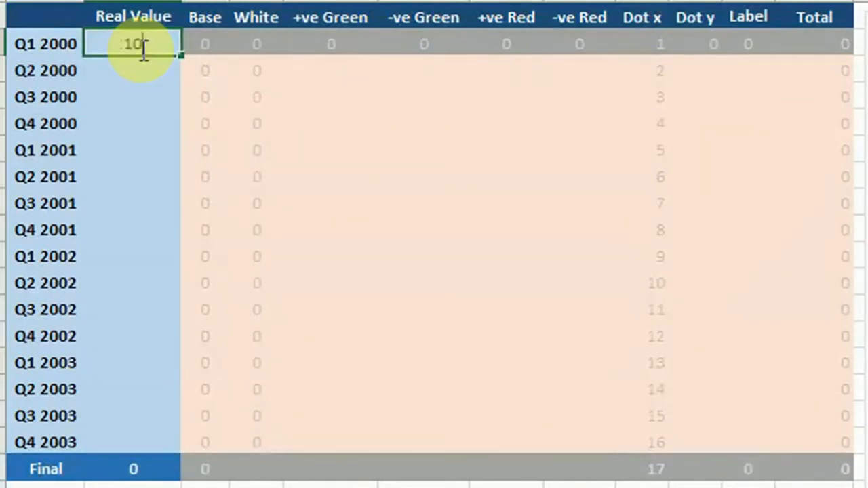
pyautogui.write('0')
pyautogui.press('Return')
pyautogui.write('50')
pyautogui.press('Return')
pyautogui.write('25')
pyautogui.press('Return')
pyautogui.write('-200')
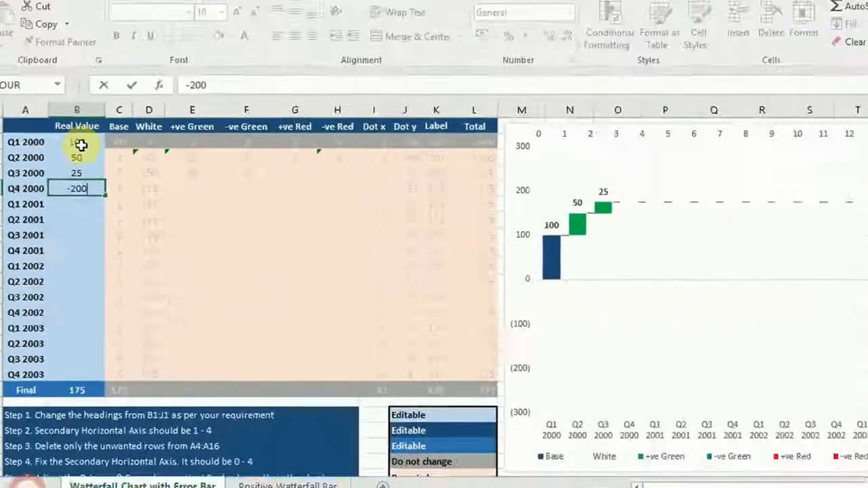
pyautogui.press('Return')
# Step: Enter the Real Values -50, -55, 50 and 50 for Q1 to Q4 2001
pyautogui.write('-50')
pyautogui.press('Return')
pyautogui.write('-55')
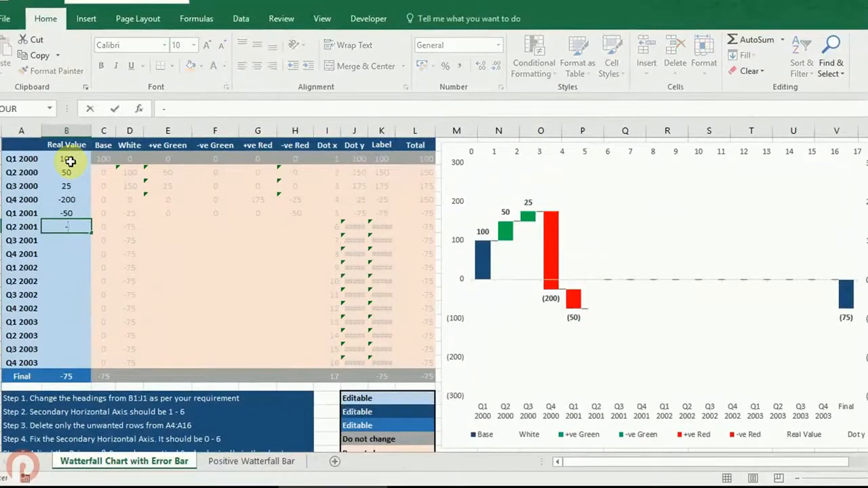
pyautogui.press('Return')
pyautogui.write('50')
pyautogui.press('Return')
pyautogui.write('50')
pyautogui.press('Return')
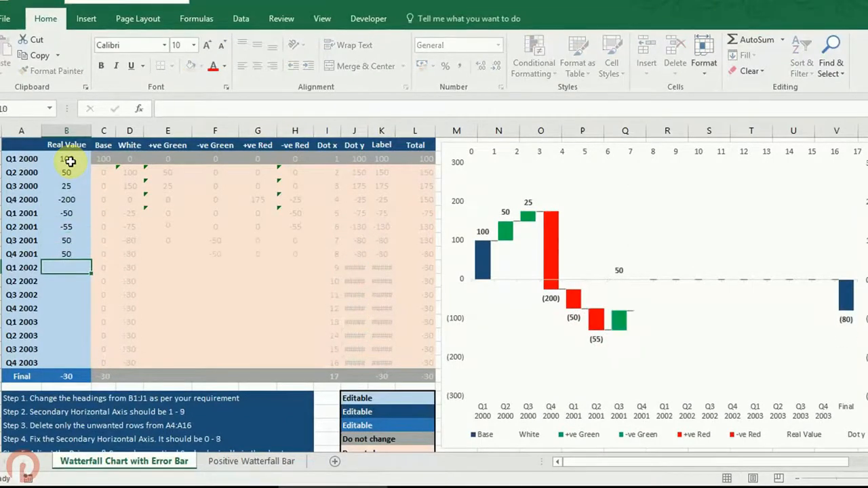
# Step: Enter the Real Values 75, 75, 75 and -150 for Q1 to Q4 2002
pyautogui.write('75')
pyautogui.press('Return')
pyautogui.write('75')
pyautogui.press('Return')
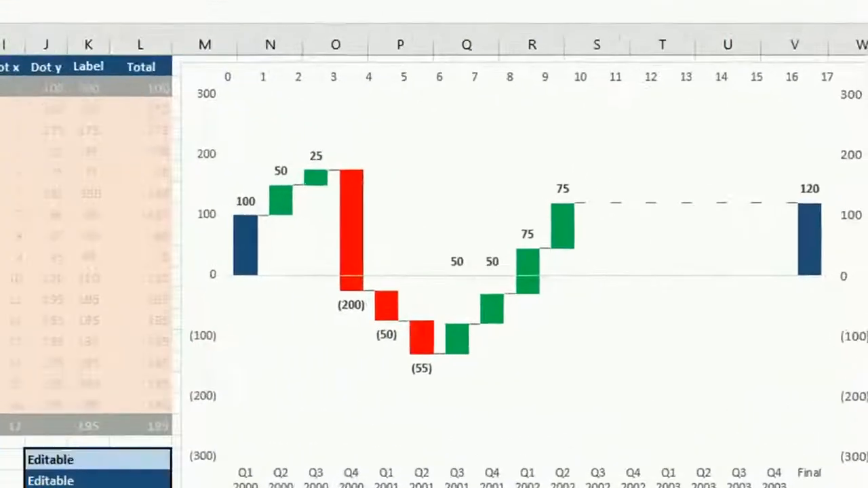
pyautogui.write('75')
pyautogui.press('Return')
pyautogui.write('-150')
pyautogui.press('Return')
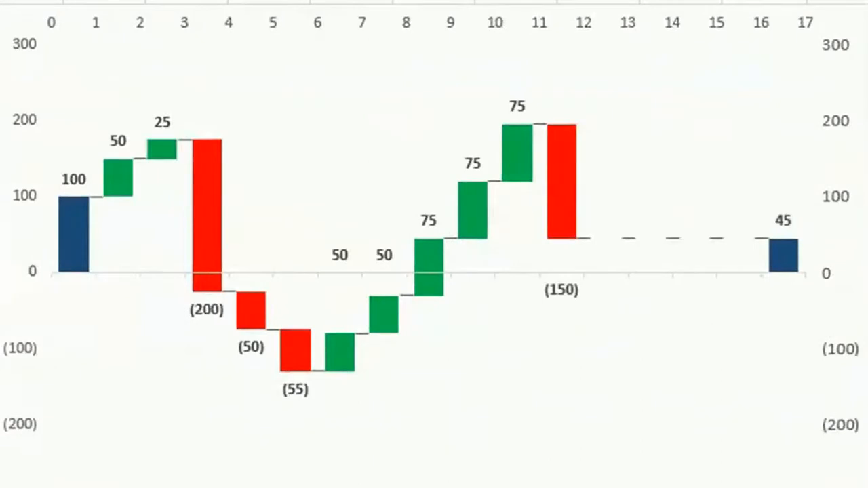
# Step: Enter the Real Values -50, -100, 50 and 200 for Q1 to Q4 2003
pyautogui.write('-50')
pyautogui.press('Return')
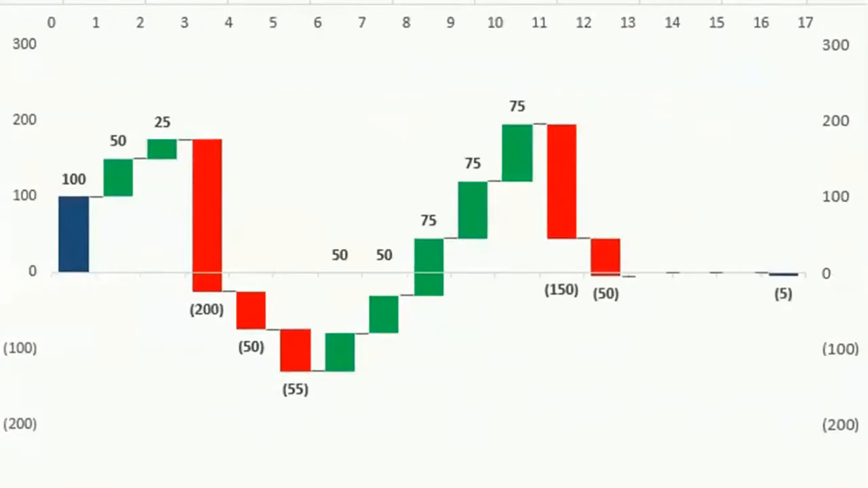
pyautogui.write('-100')
pyautogui.press('Return')
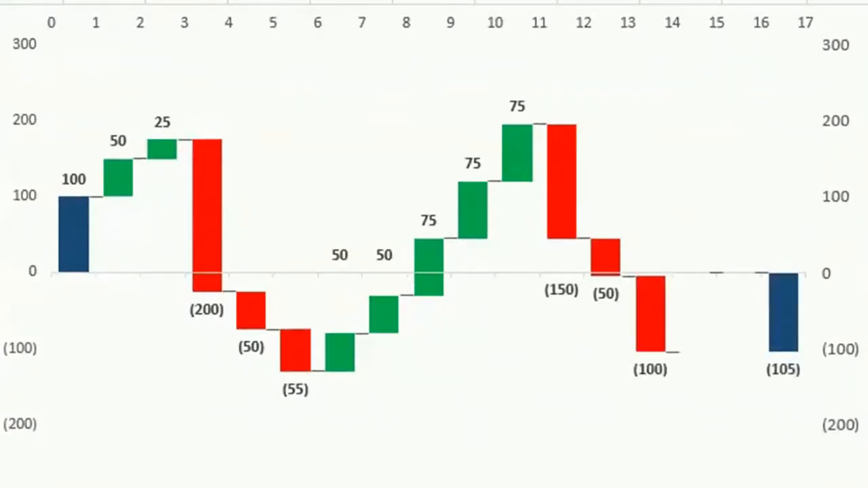
pyautogui.write('50')
pyautogui.press('Return')
pyautogui.write('200')
pyautogui.press('Return')
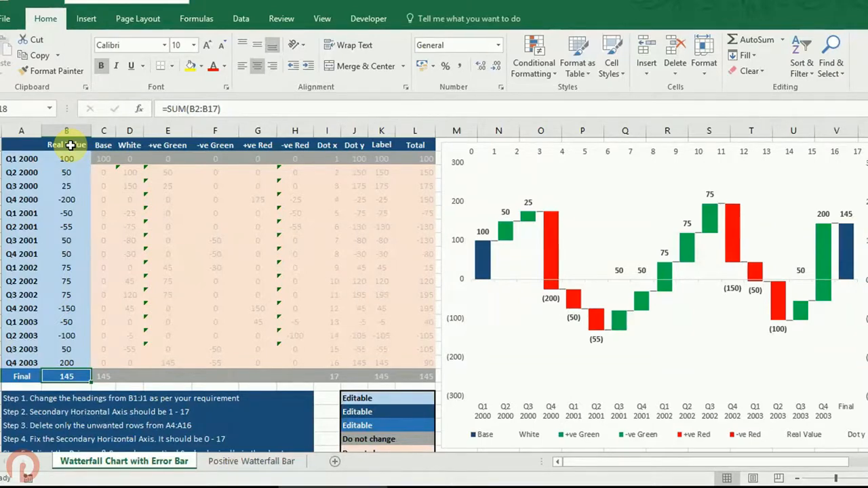
# Step: Delete the entire rows 9 to 16, from Q4 2001 through Q3 2003
pyautogui.click(81, 159)
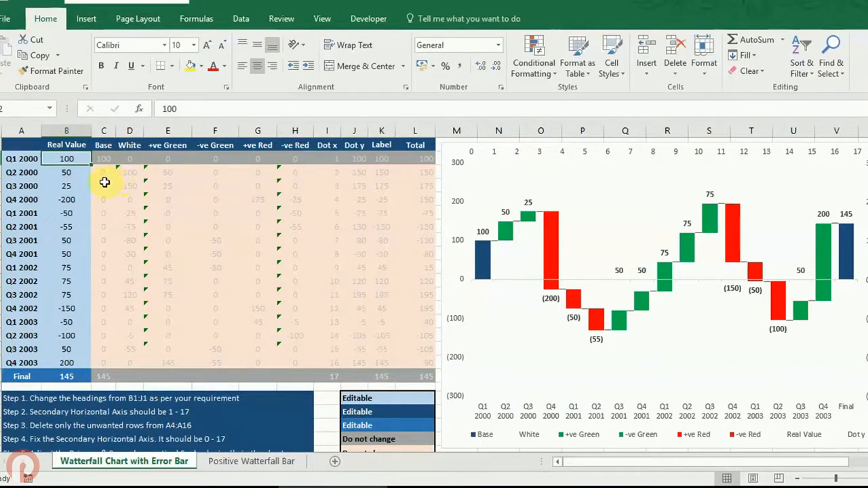
pyautogui.moveTo(27, 159); pyautogui.dragTo(21, 377)
pyautogui.click(31, 302)
pyautogui.moveTo(13, 266); pyautogui.dragTo(17, 358)
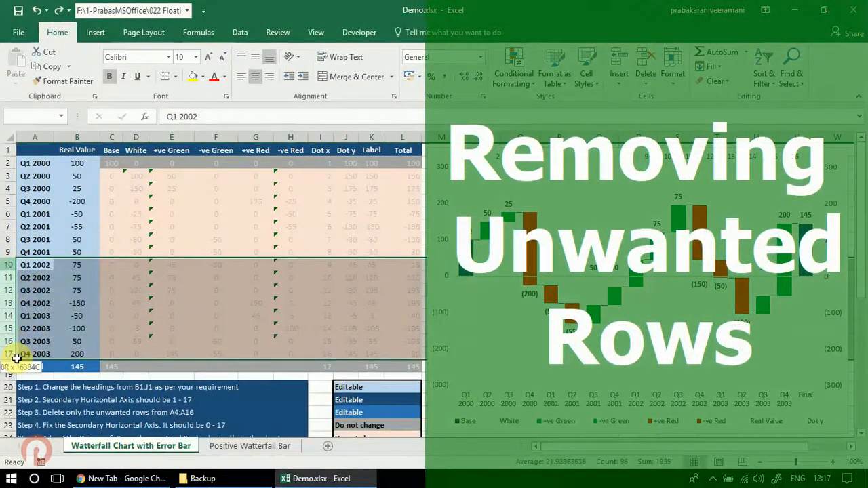
pyautogui.moveTo(9, 252); pyautogui.dragTo(8, 341)
pyautogui.rightClick(9, 341)
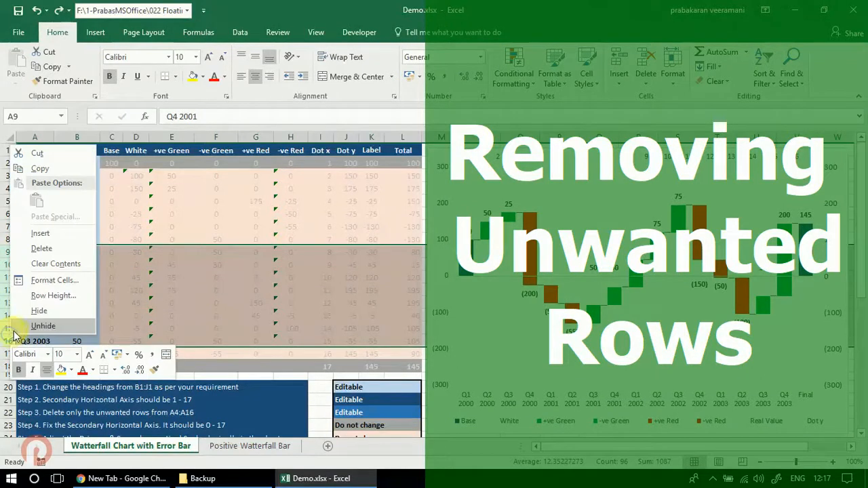
pyautogui.click(41, 248)
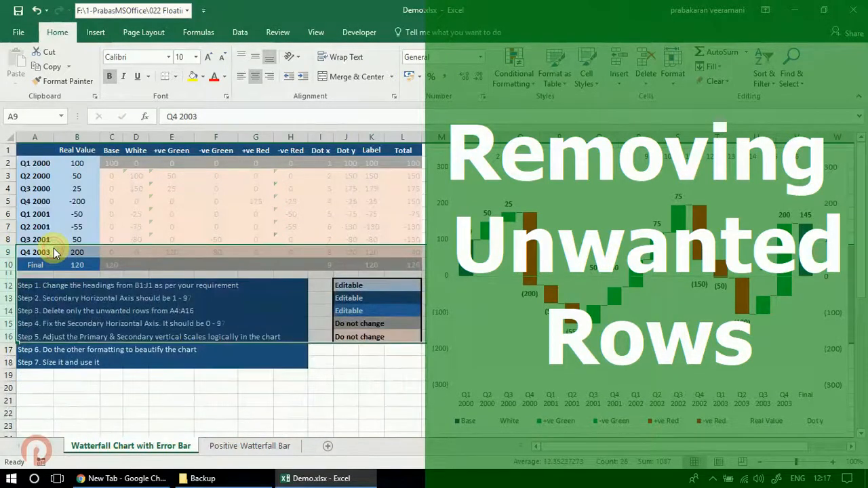
# Step: Check the sum of the Real Value cells B2:B10, including the Final row
pyautogui.click(95, 227)
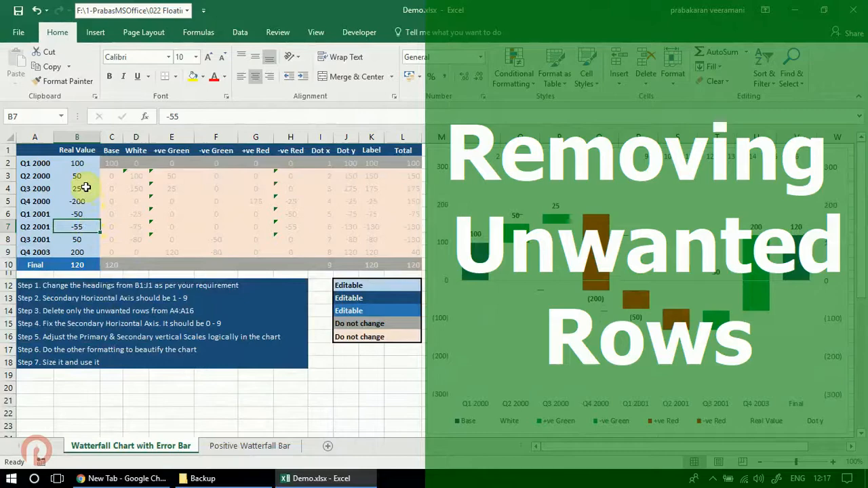
pyautogui.moveTo(74, 162); pyautogui.dragTo(76, 265)
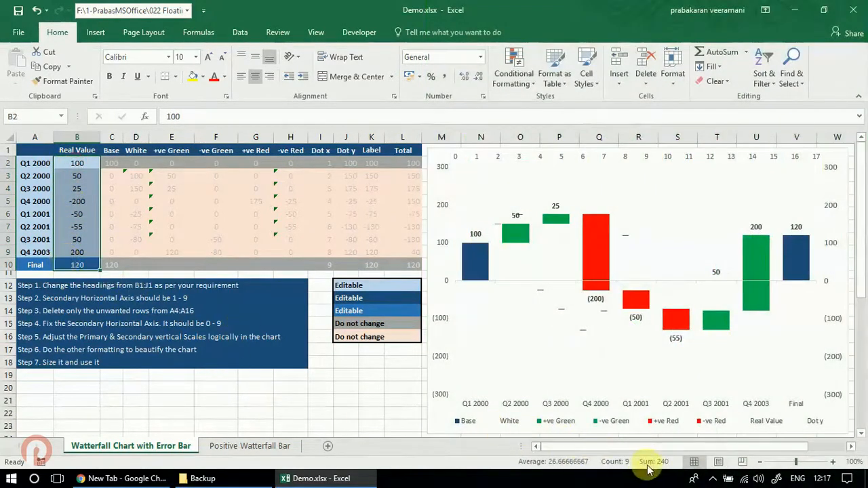
pyautogui.click(170, 239)
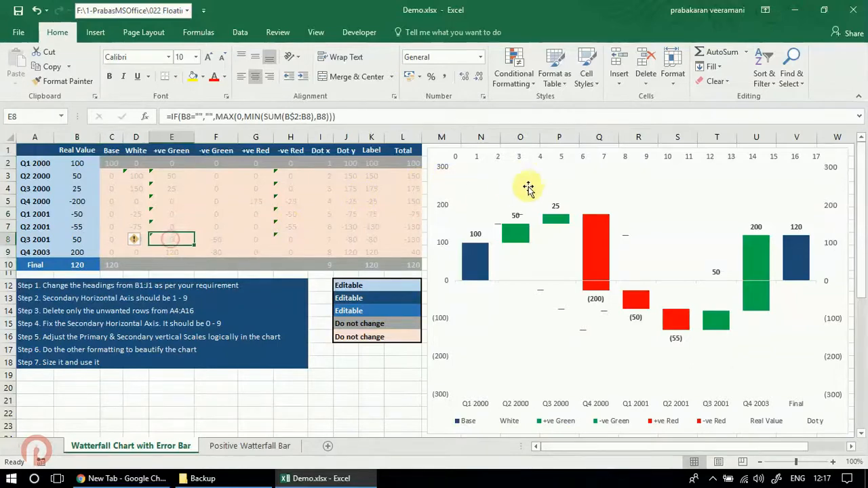
# Step: Set the maximum bound of the chart's secondary horizontal axis to 9 and close the axis formatting options
pyautogui.click(519, 158)
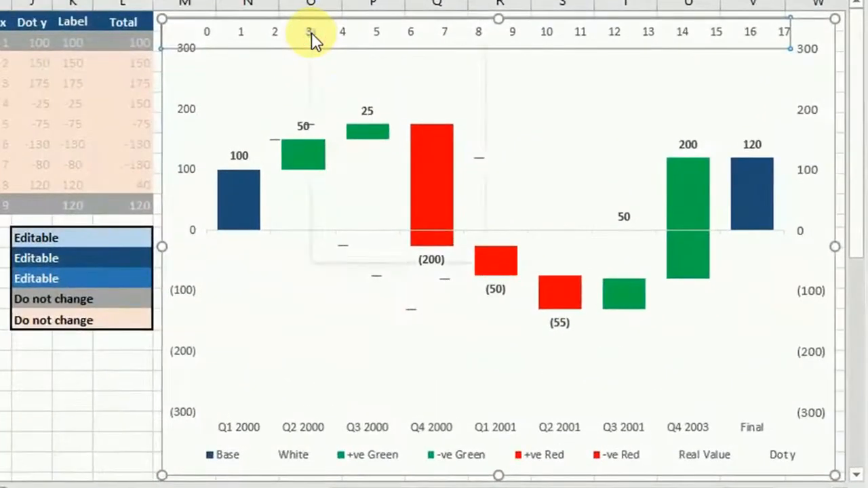
pyautogui.rightClick(310, 33)
pyautogui.click(348, 244)
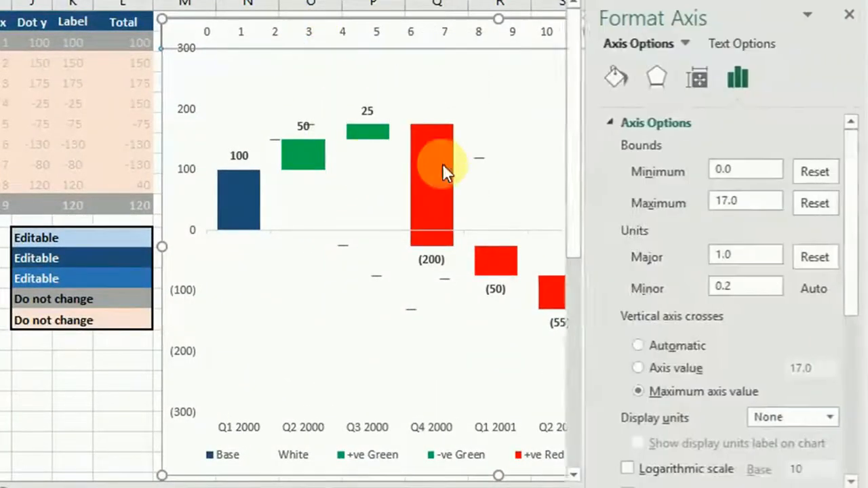
pyautogui.moveTo(758, 198); pyautogui.dragTo(611, 202)
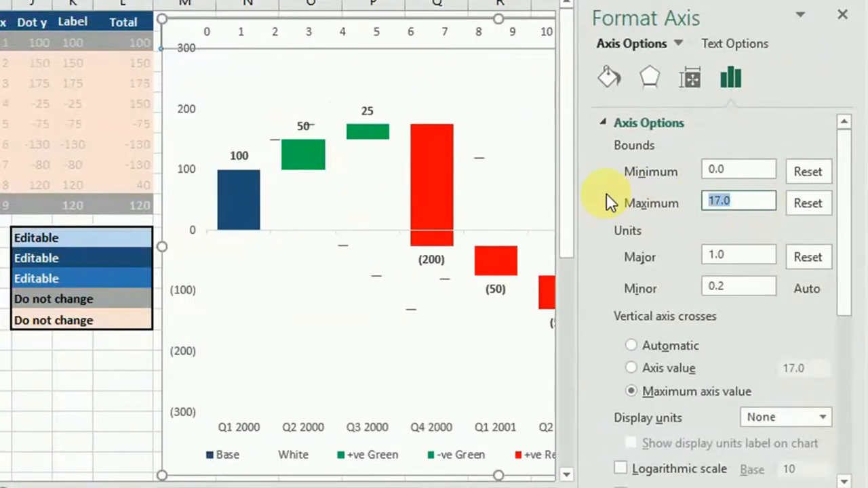
pyautogui.write('9')
pyautogui.press('Return')
pyautogui.click(843, 14)
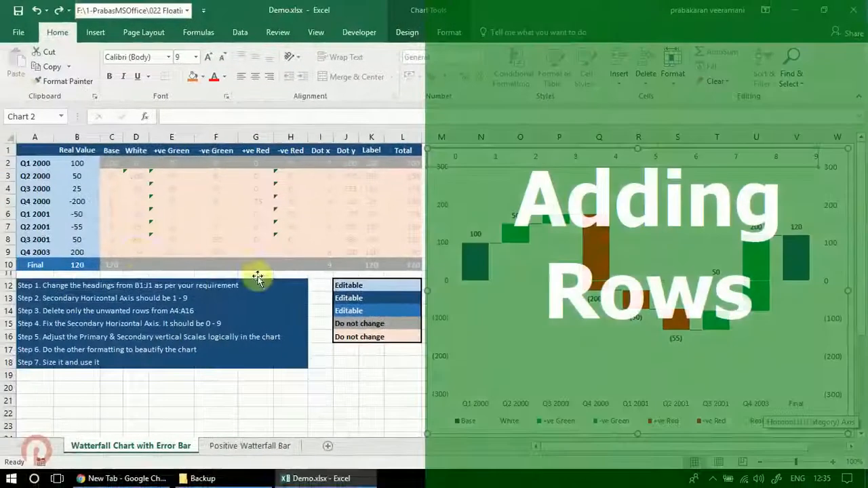
# Step: Insert a blank row above Q1 2001 and copy the Q1 2001 to Q4 2003 labels and Real Values one row up, starting at A6
pyautogui.click(7, 213)
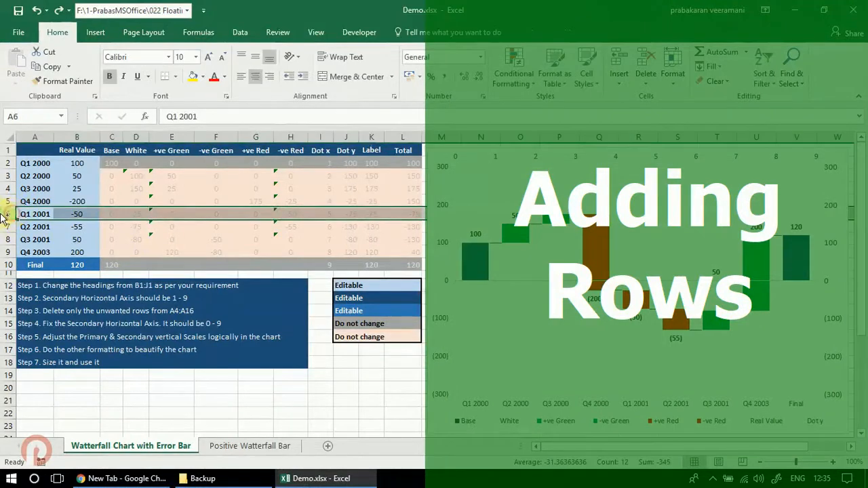
pyautogui.hotkey('ctrl', 'shift', '+')
pyautogui.moveTo(49, 226); pyautogui.dragTo(78, 264)
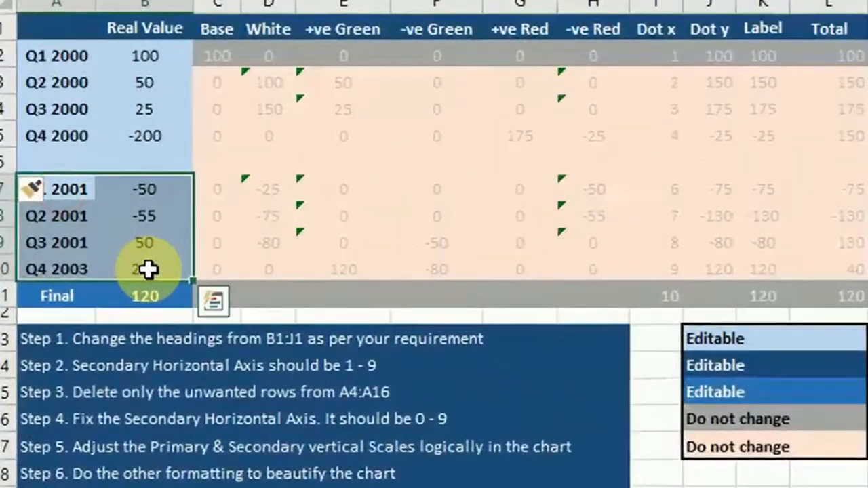
pyautogui.hotkey('ctrl', 'c')
pyautogui.click(57, 180)
pyautogui.hotkey('ctrl', 'v')
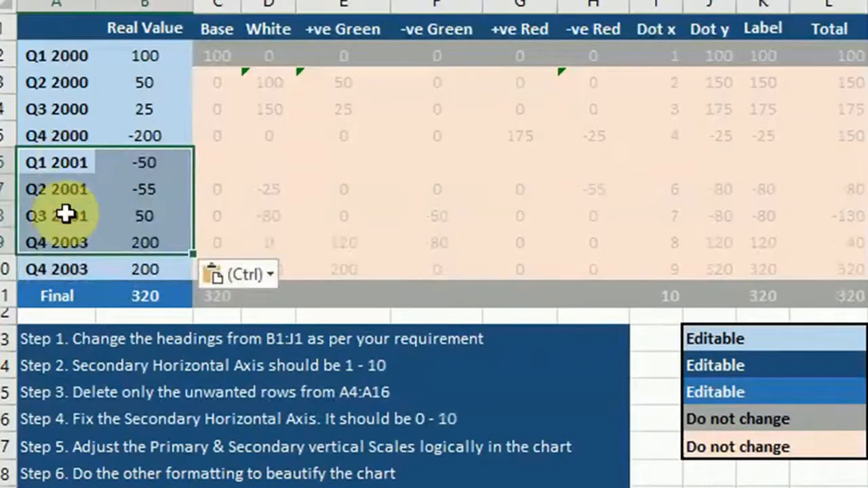
# Step: Change the duplicate Q4 2003 label in A10 to Q1 2004 and set its Real Value to 50
pyautogui.click(71, 266)
pyautogui.hotkey('shift', 'Right')
pyautogui.hotkey('shift', 'Right')
pyautogui.write('4')
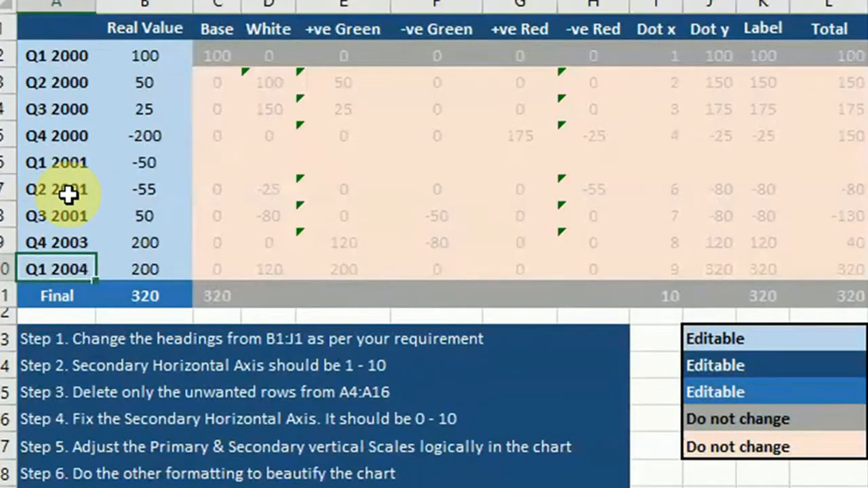
pyautogui.press('Tab')
pyautogui.write('50')
pyautogui.press('Tab')
pyautogui.hotkey('shift', 'Tab')
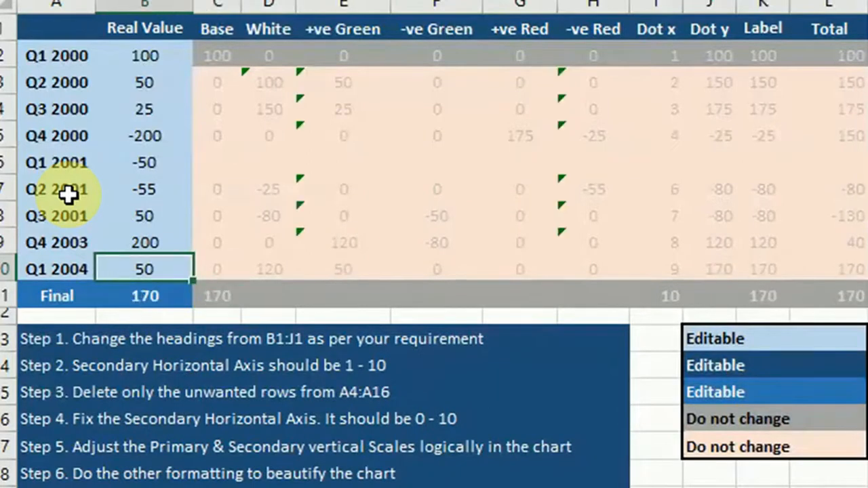
# Step: Copy the formulas in C3:L3 down over rows 4 to 10, including the newly inserted row
pyautogui.moveTo(219, 84); pyautogui.dragTo(818, 83)
pyautogui.hotkey('ctrl', 'c')
pyautogui.moveTo(223, 110); pyautogui.dragTo(709, 243)
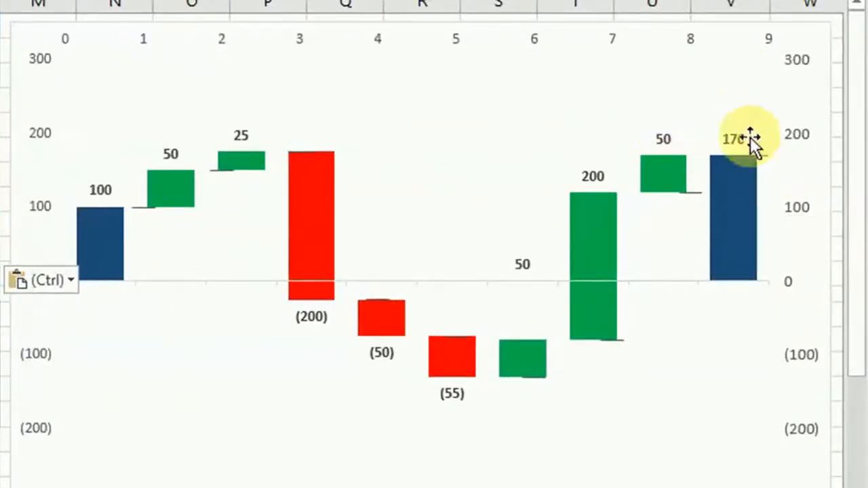
# Step: Set the maximum bound of the chart's secondary horizontal axis to 10 and close the axis formatting options
pyautogui.click(769, 43)
pyautogui.rightClick(768, 42)
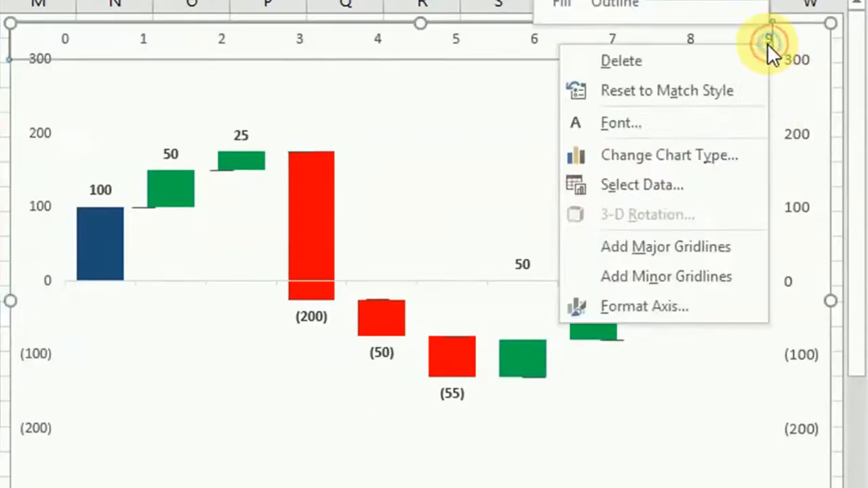
pyautogui.click(719, 304)
pyautogui.click(712, 246)
pyautogui.press('BackSpace')
pyautogui.press('BackSpace')
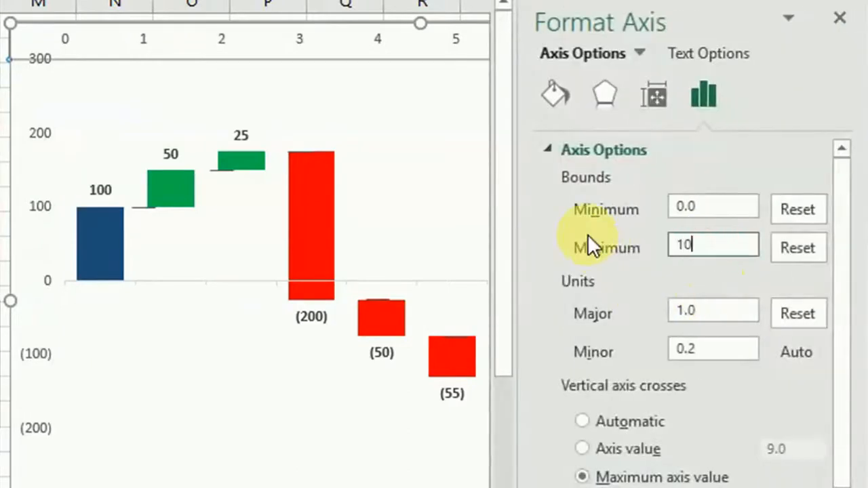
pyautogui.press('Return')
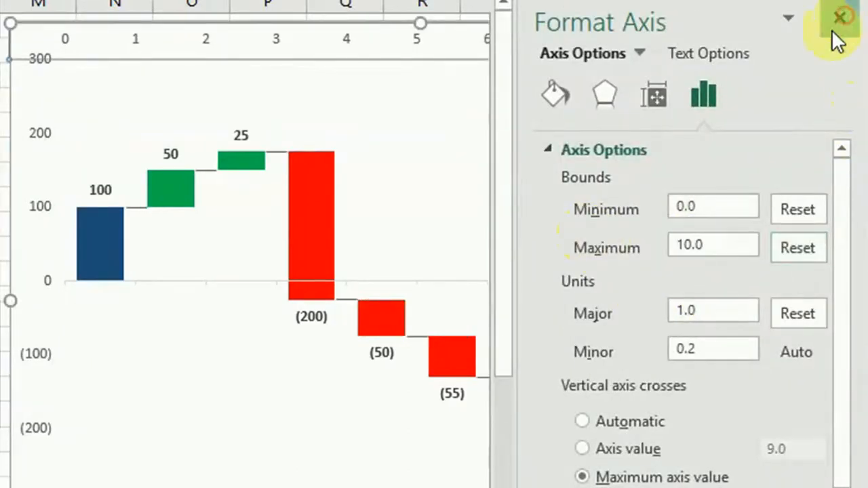
pyautogui.click(839, 19)
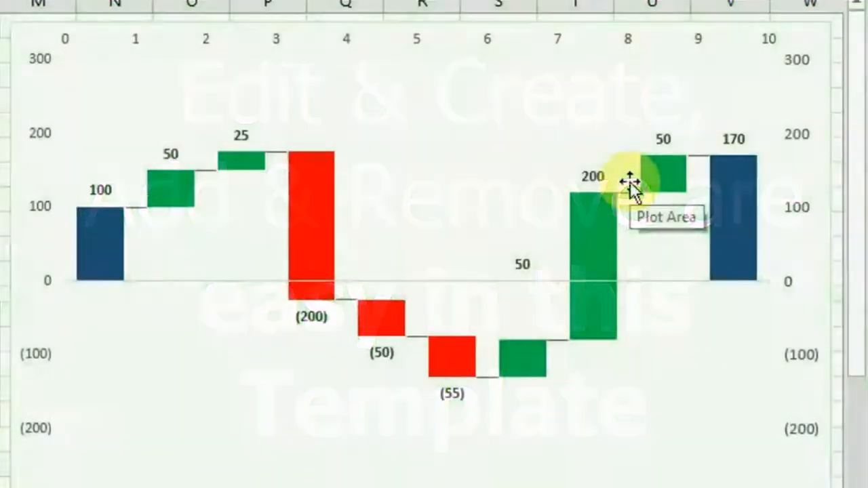
# Step: Select the White series in the chart to examine the invisible columns supporting the floating bars
pyautogui.click(220, 229)
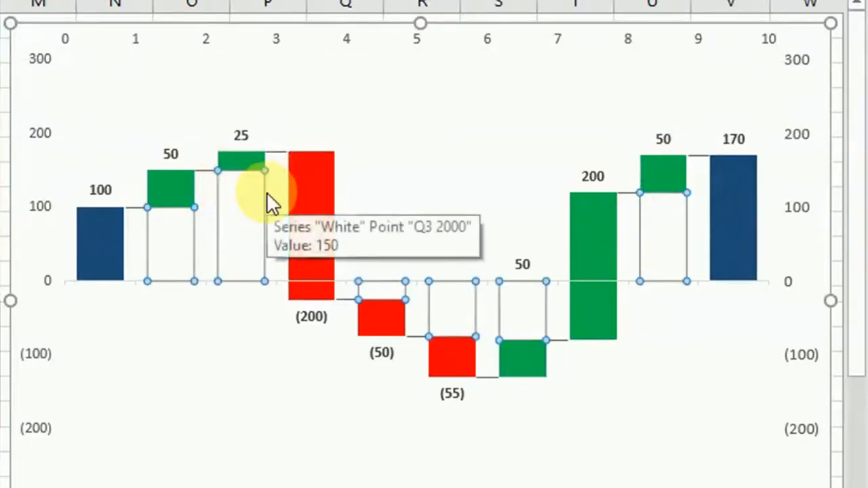
pyautogui.click(248, 196)
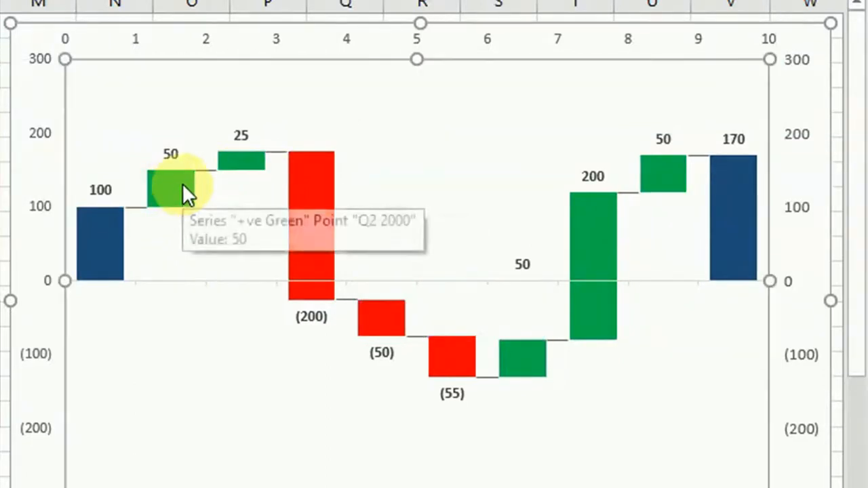